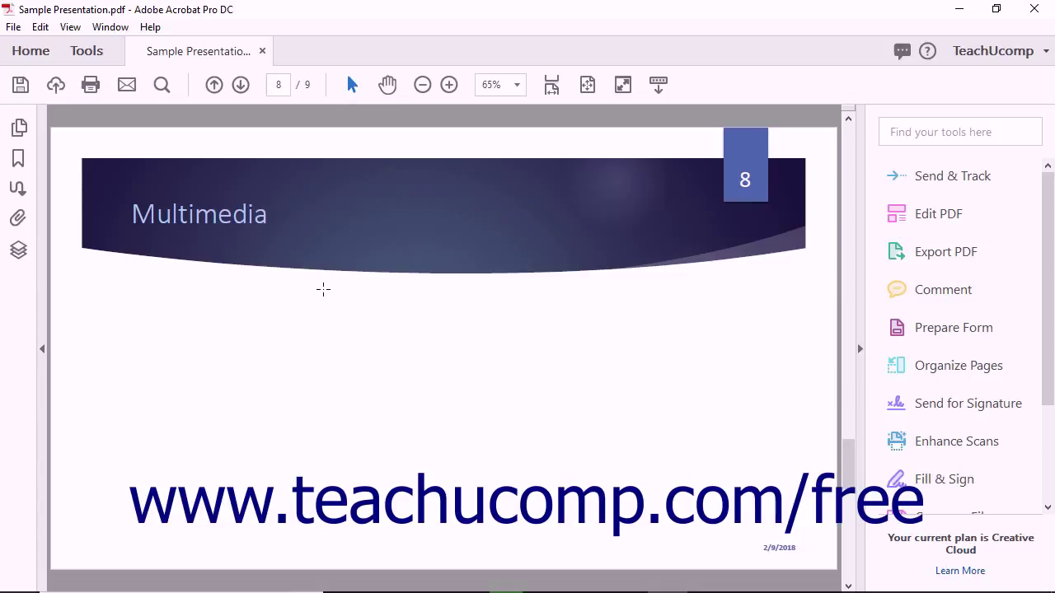
- Open the Rich Media tool from the Tools centre for the Multimedia page
click(99, 51)
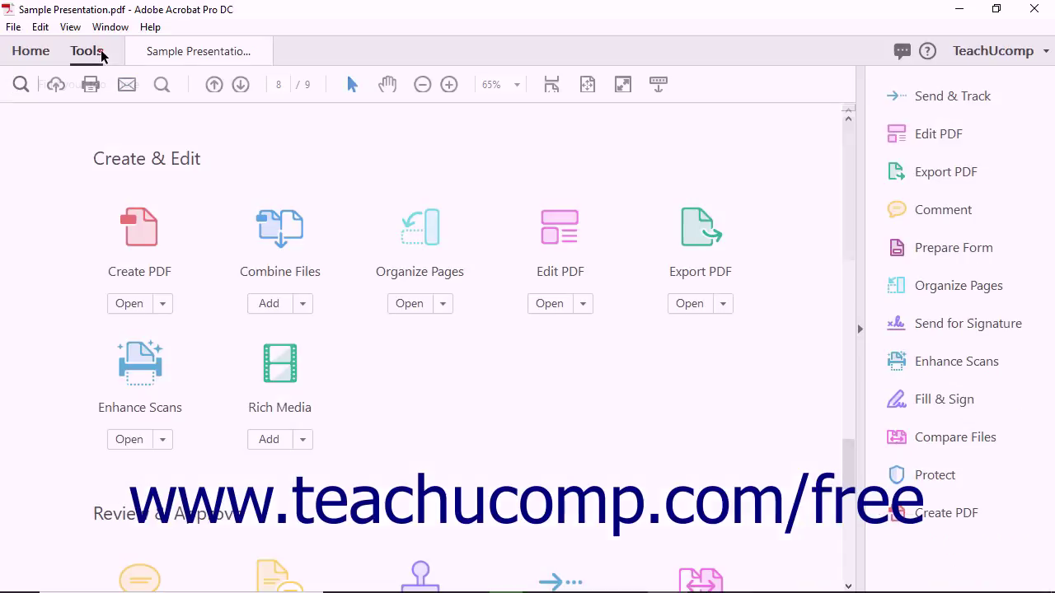
click(272, 377)
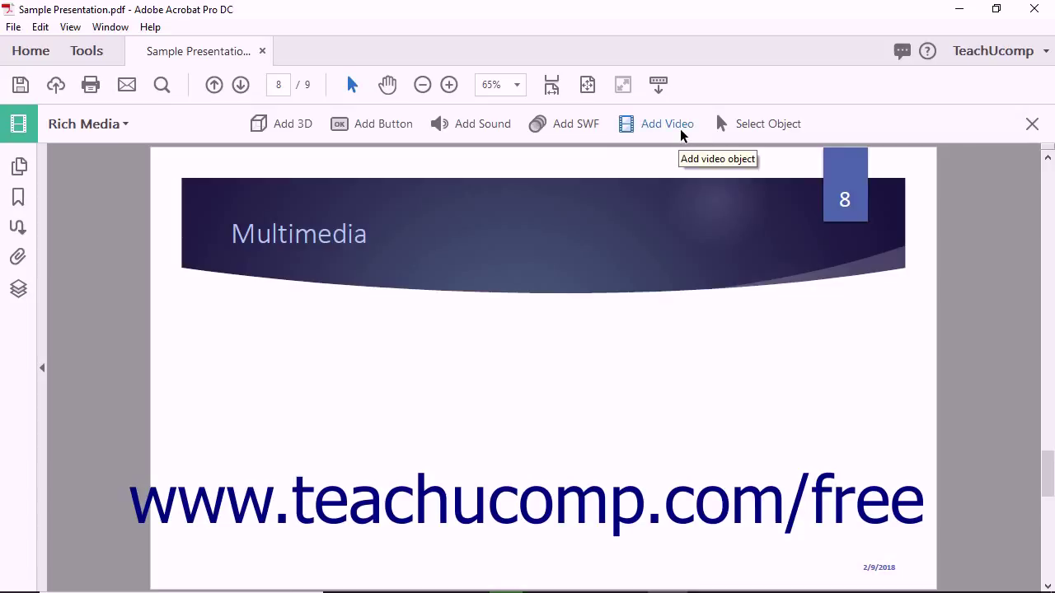
- Use Add Video to draw a video area below the Multimedia banner
click(681, 132)
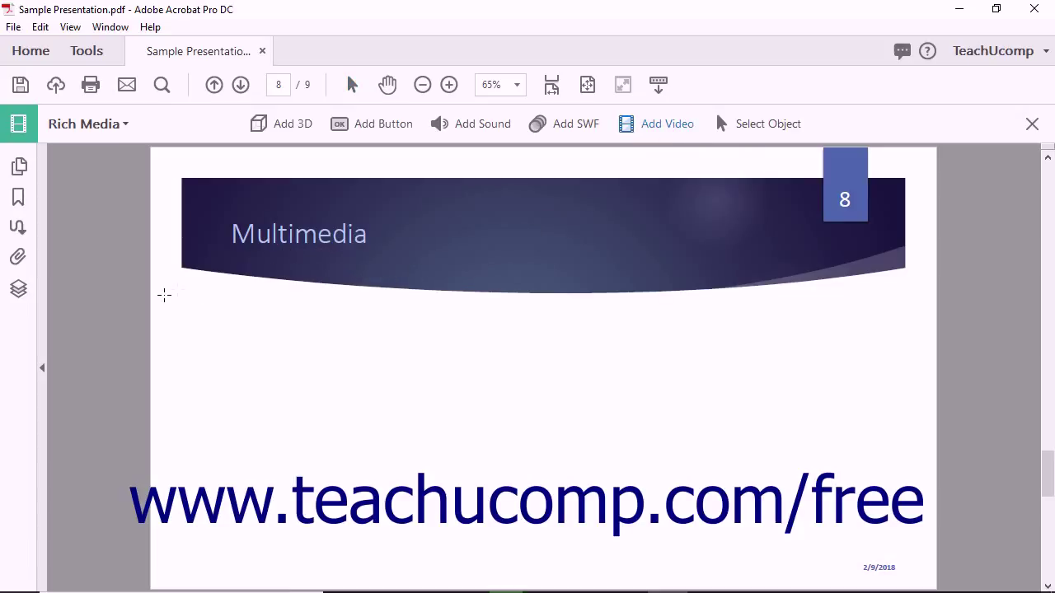
drag(183, 286, 652, 561)
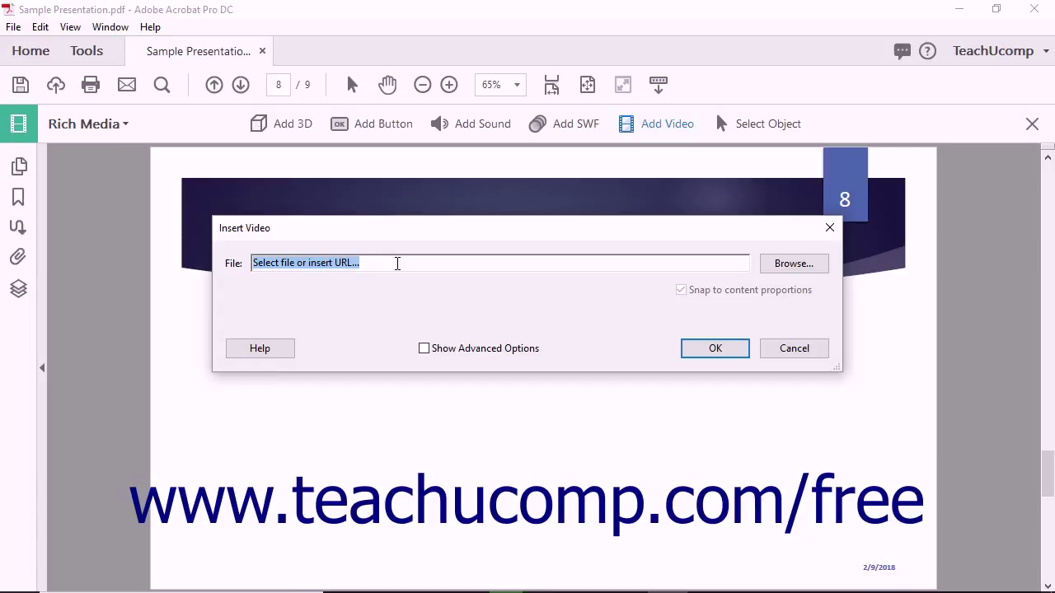
- Choose Family Slideshow.mp4 from Videos > Slide Shows and show the advanced options
click(778, 265)
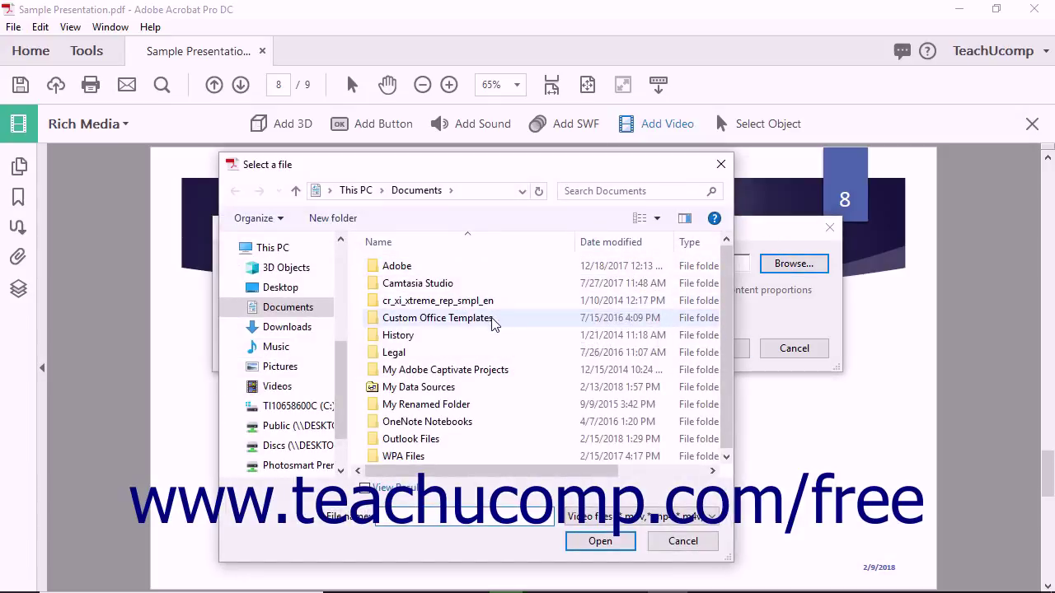
click(278, 386)
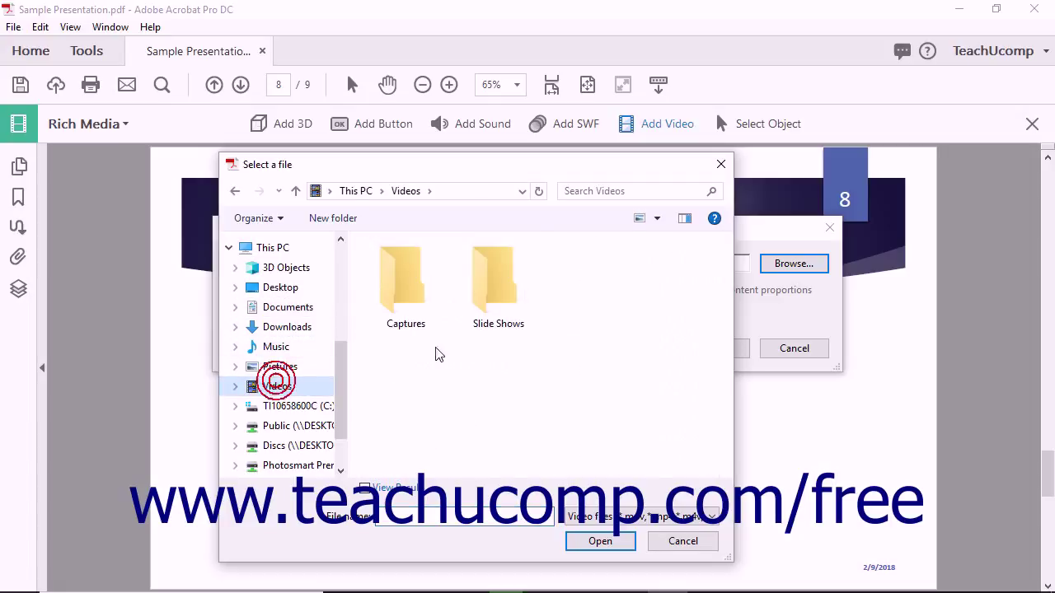
double_click(521, 294)
click(422, 292)
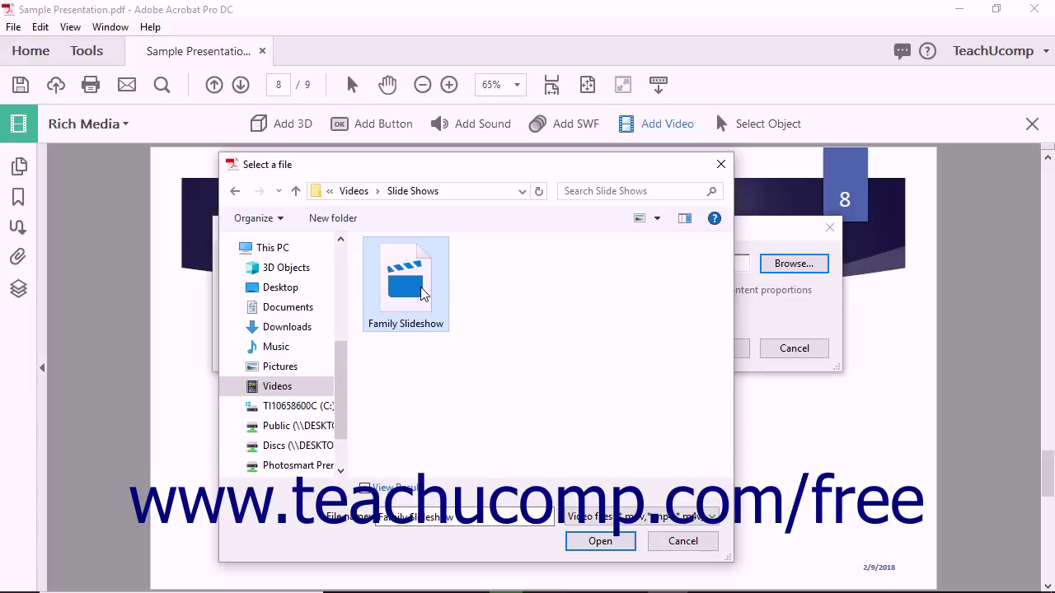
click(601, 541)
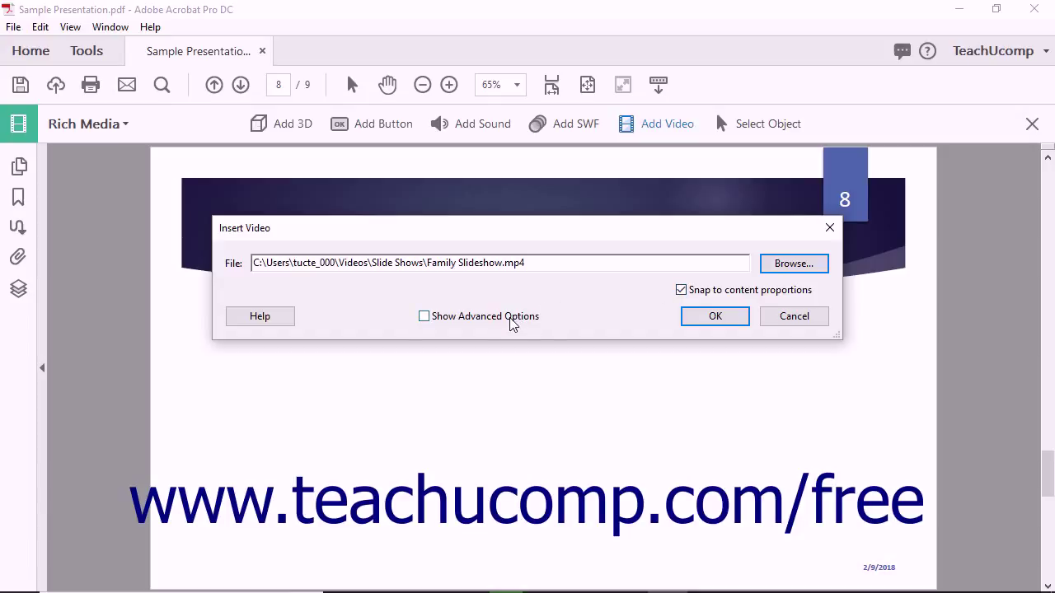
click(510, 324)
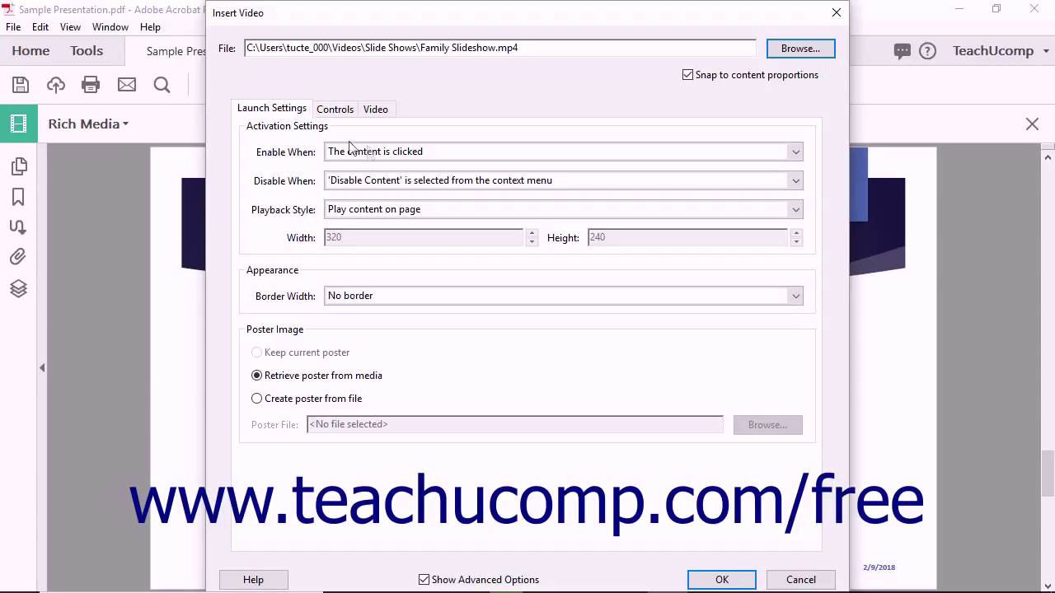
- Keep click activation, default deactivation, on-page playback and no border; create poster from file
click(380, 157)
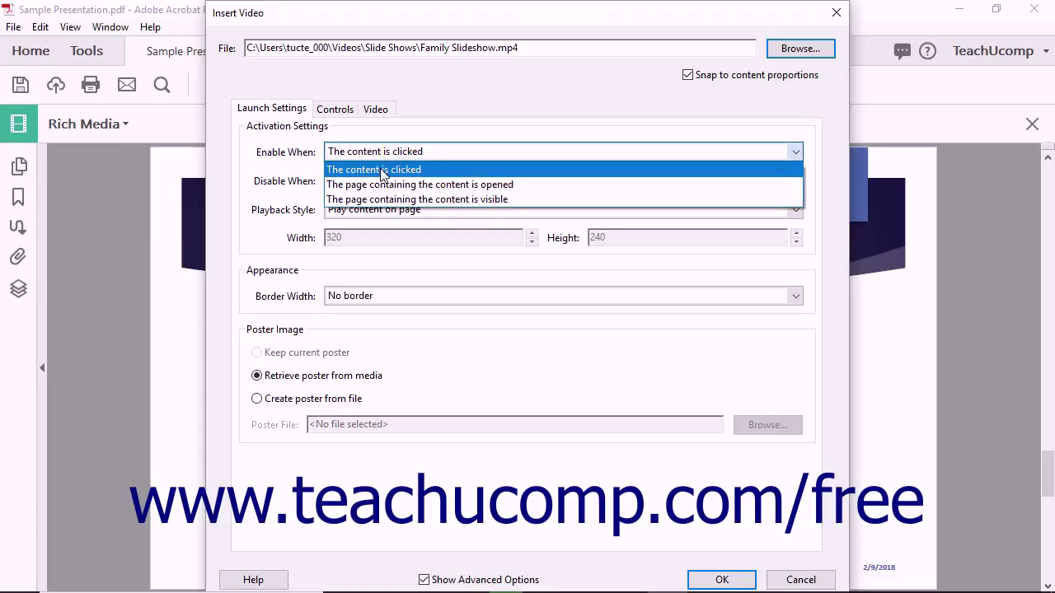
click(383, 171)
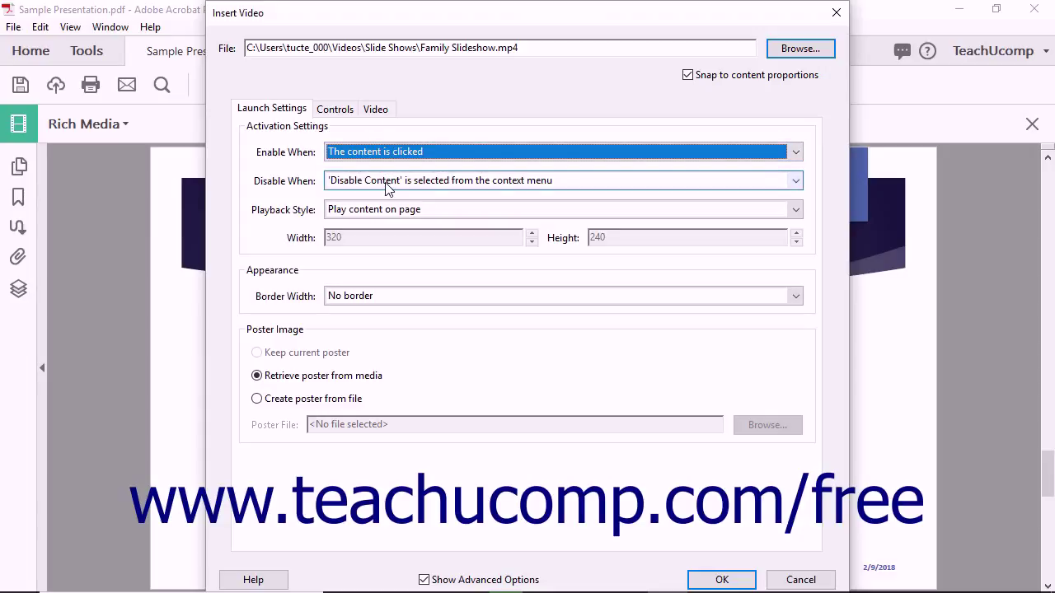
click(387, 188)
click(385, 185)
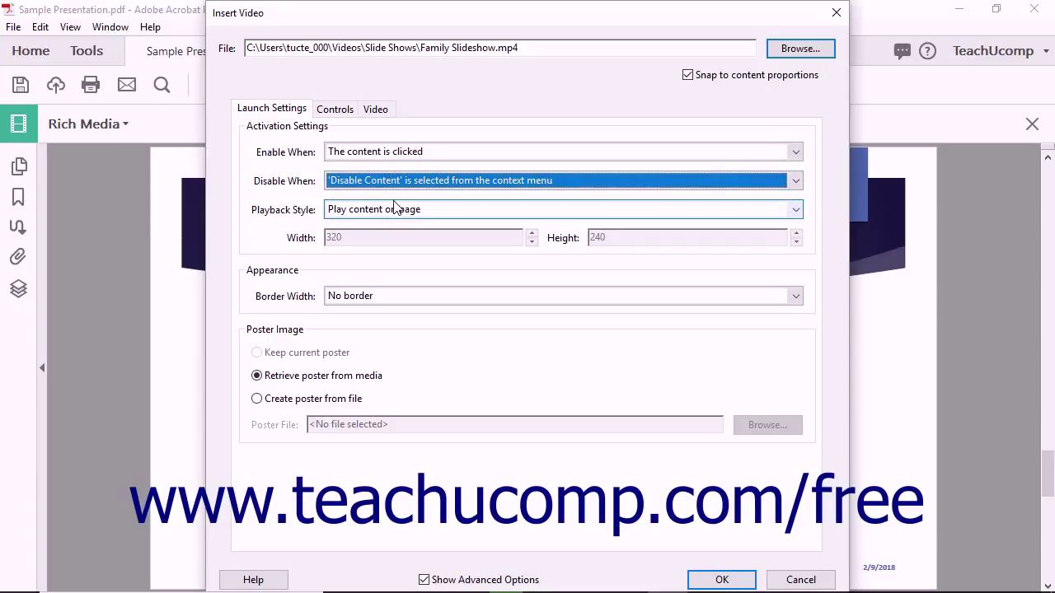
click(395, 207)
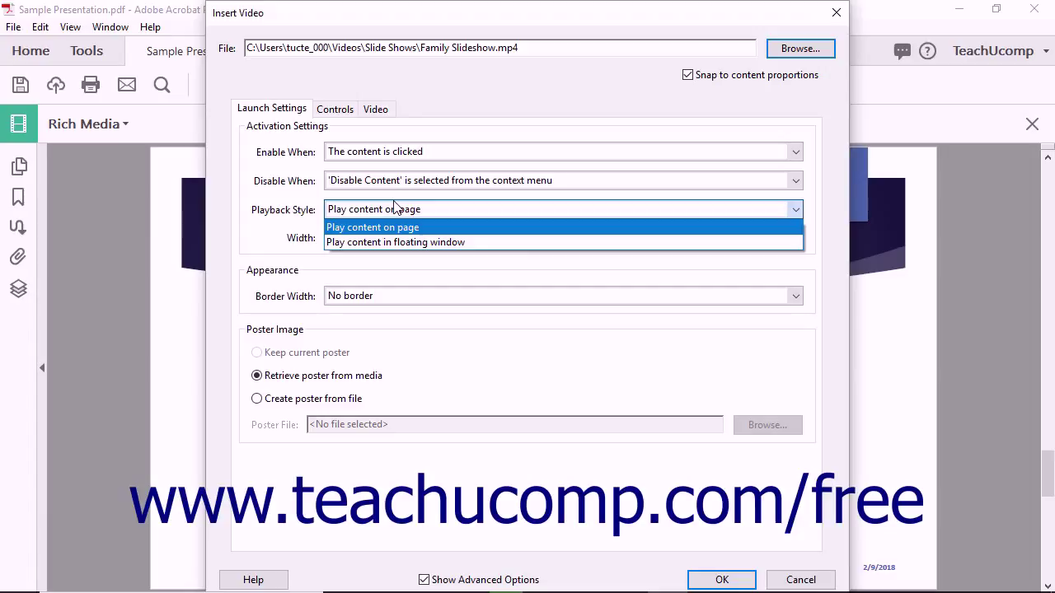
click(395, 207)
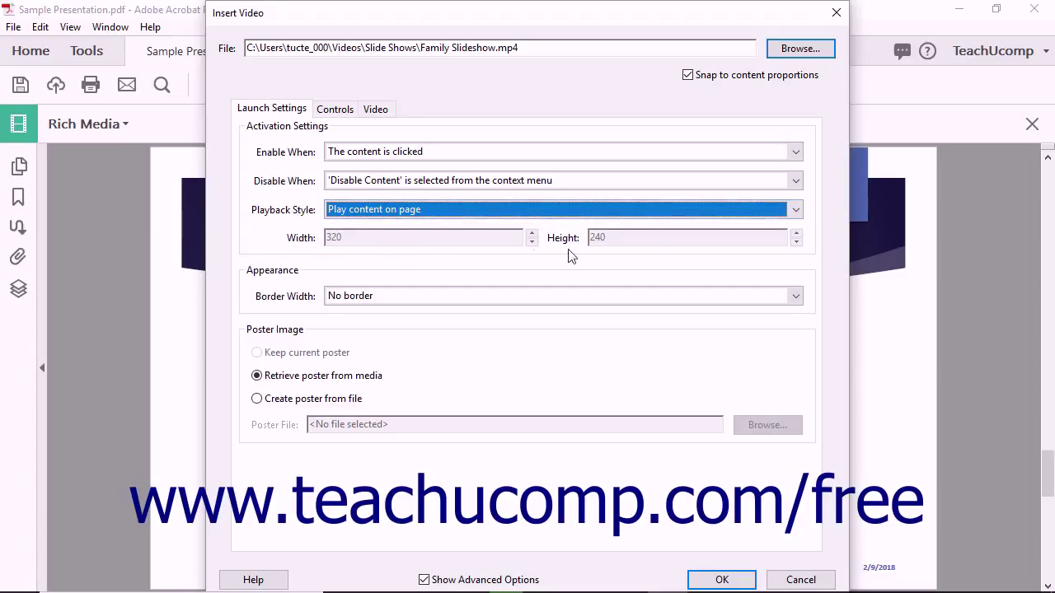
click(409, 295)
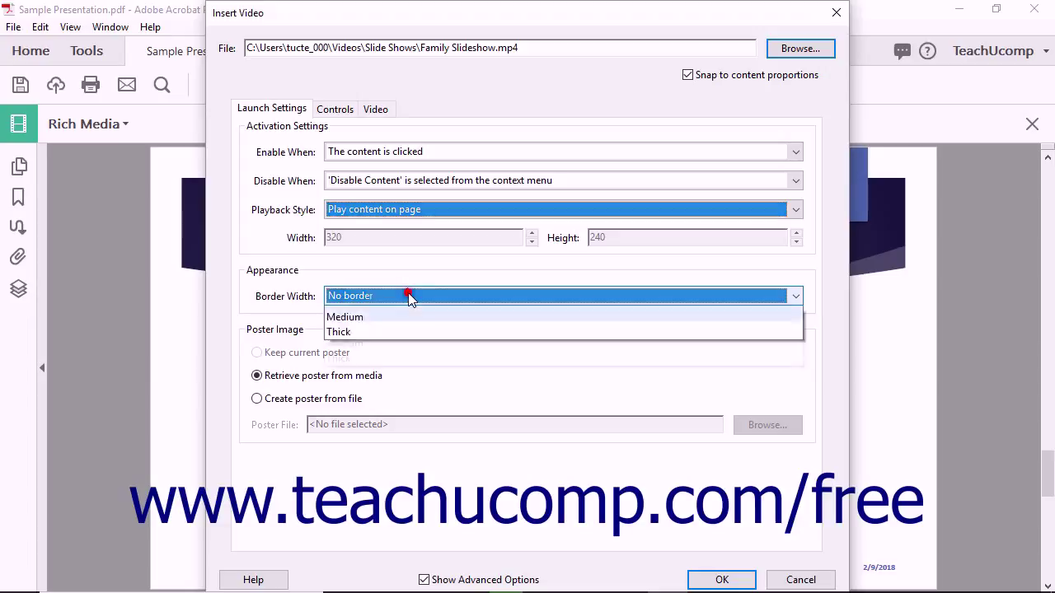
click(409, 296)
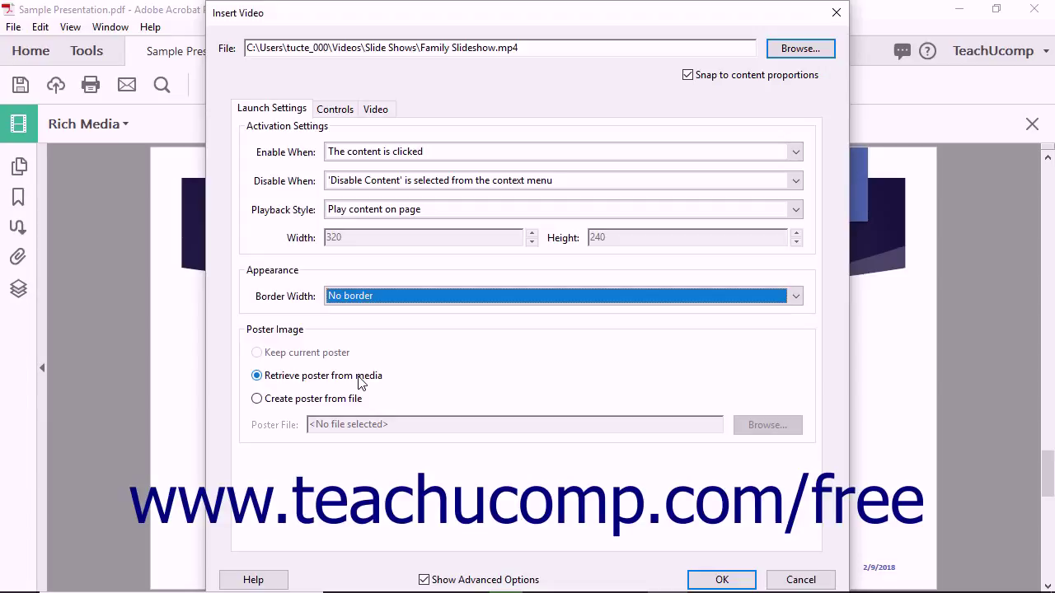
click(338, 400)
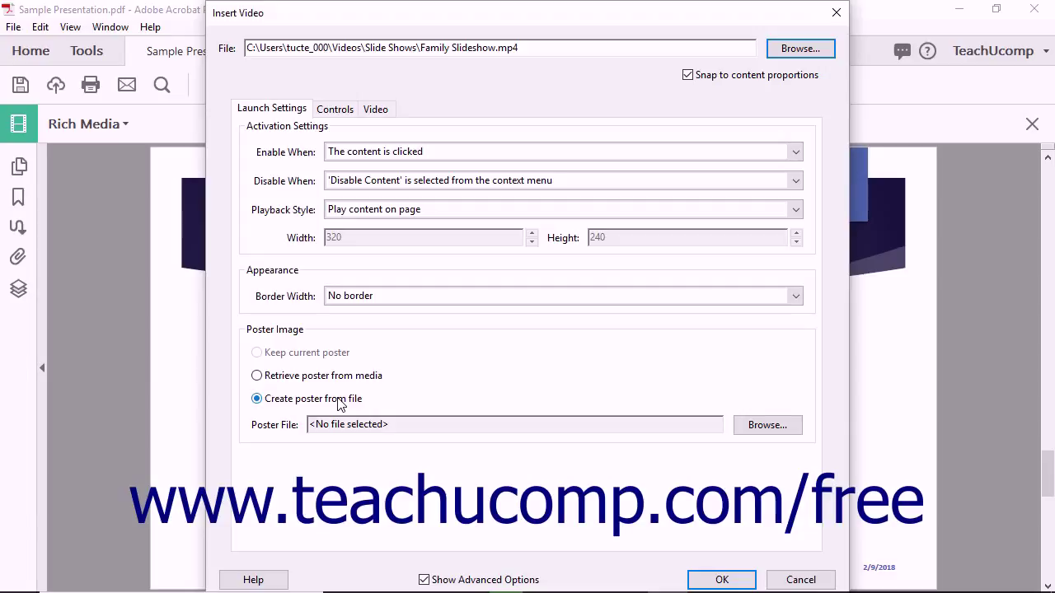
click(767, 426)
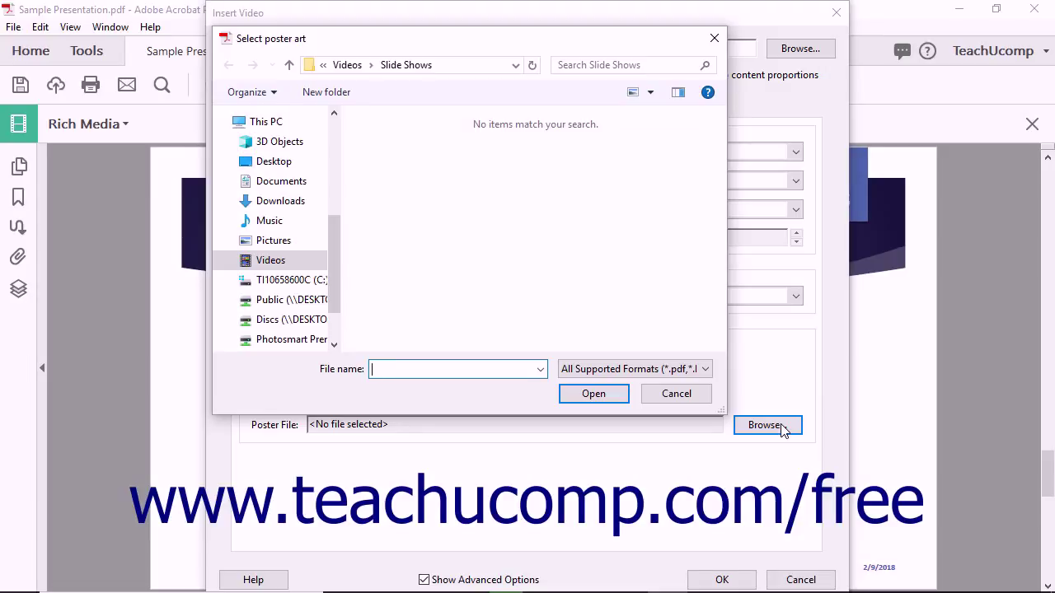
click(667, 395)
click(355, 377)
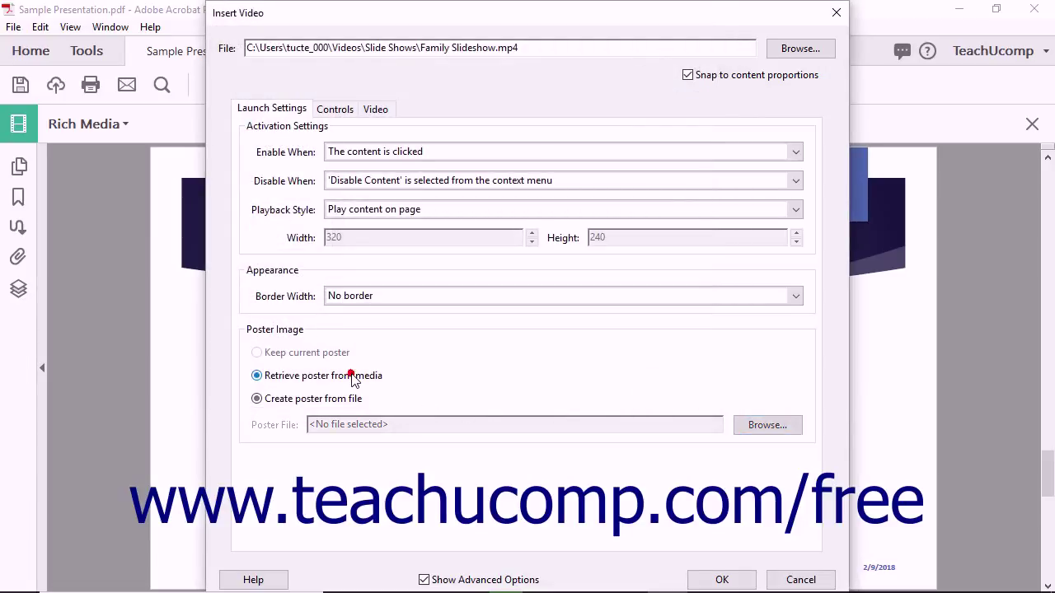
- Give the playback controls the All Controls skin, a chosen colour and 75 opacity
click(349, 120)
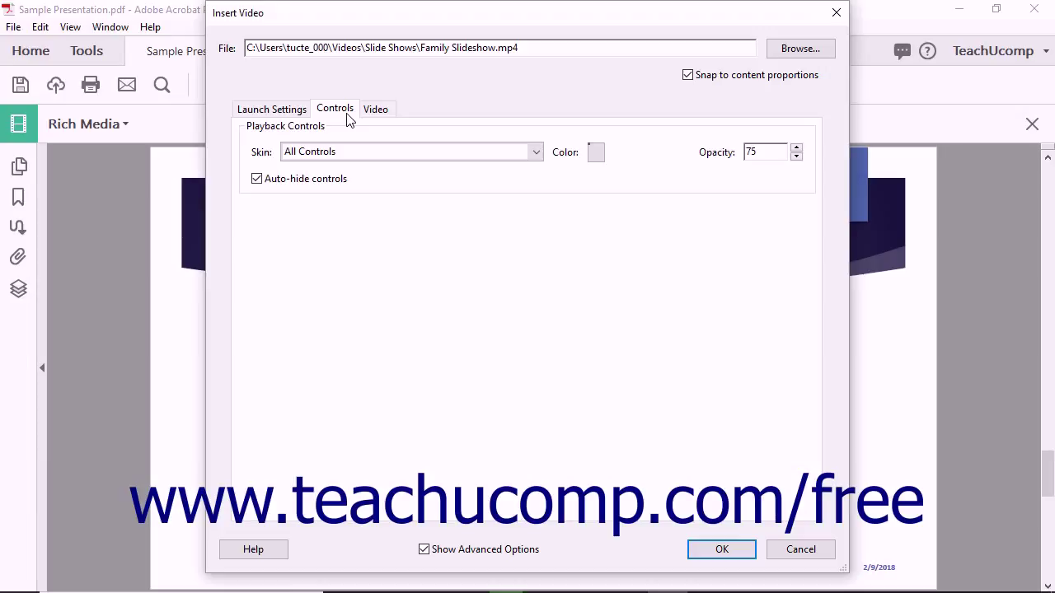
click(537, 154)
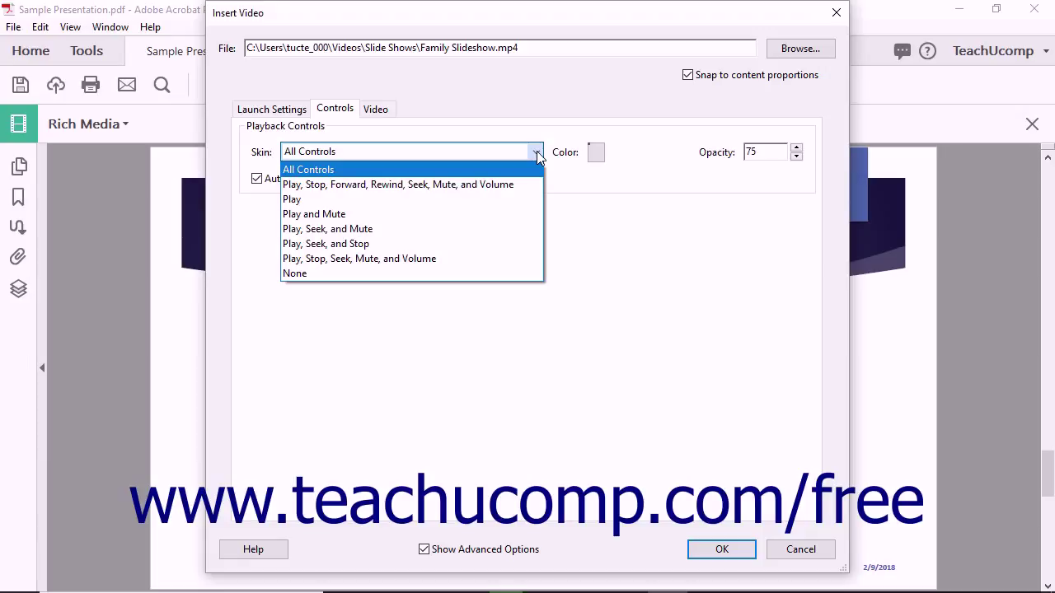
click(536, 152)
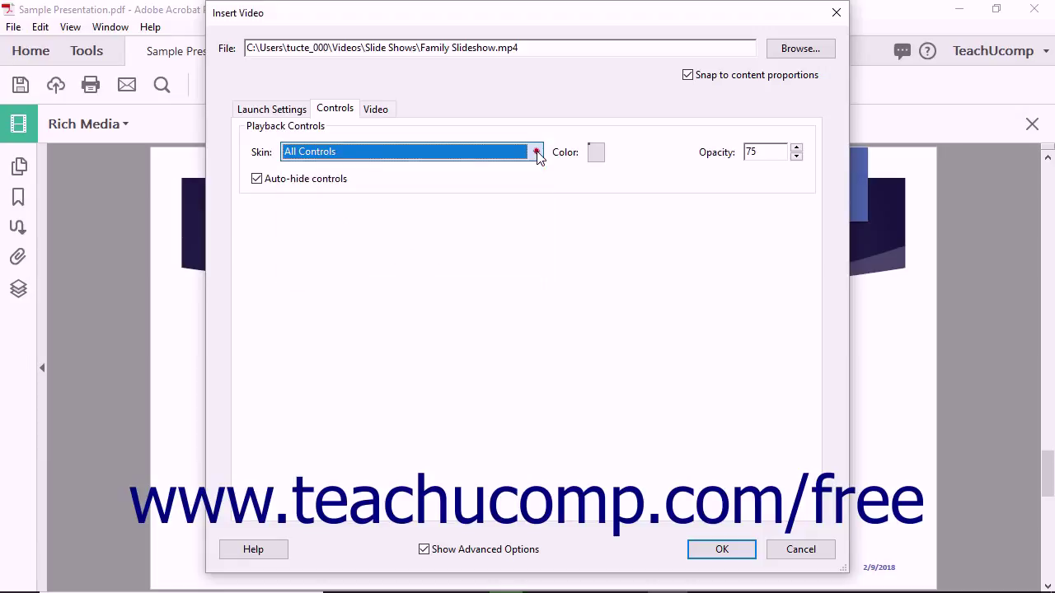
click(597, 157)
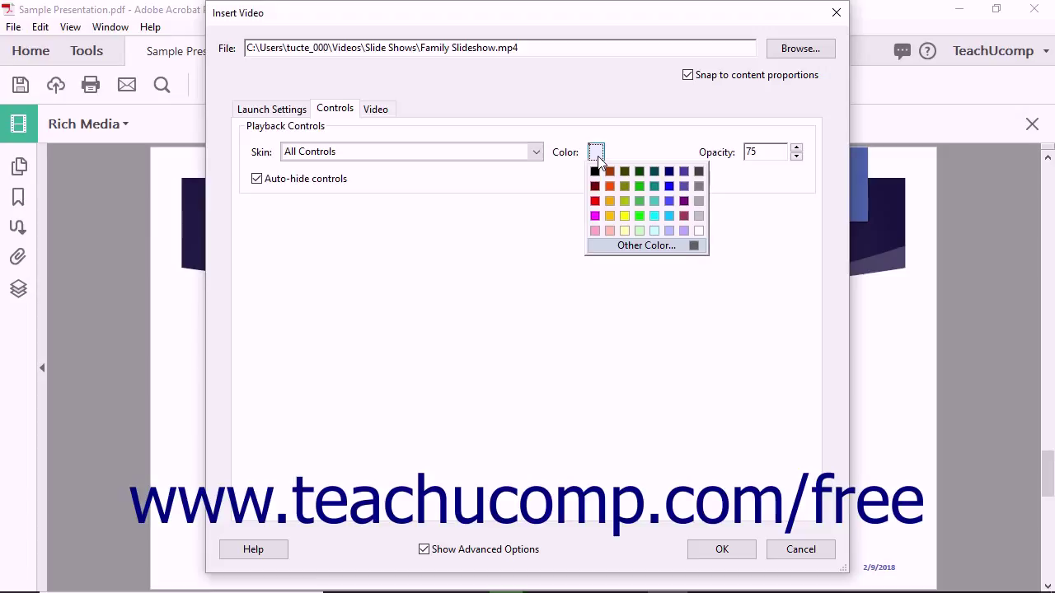
click(666, 200)
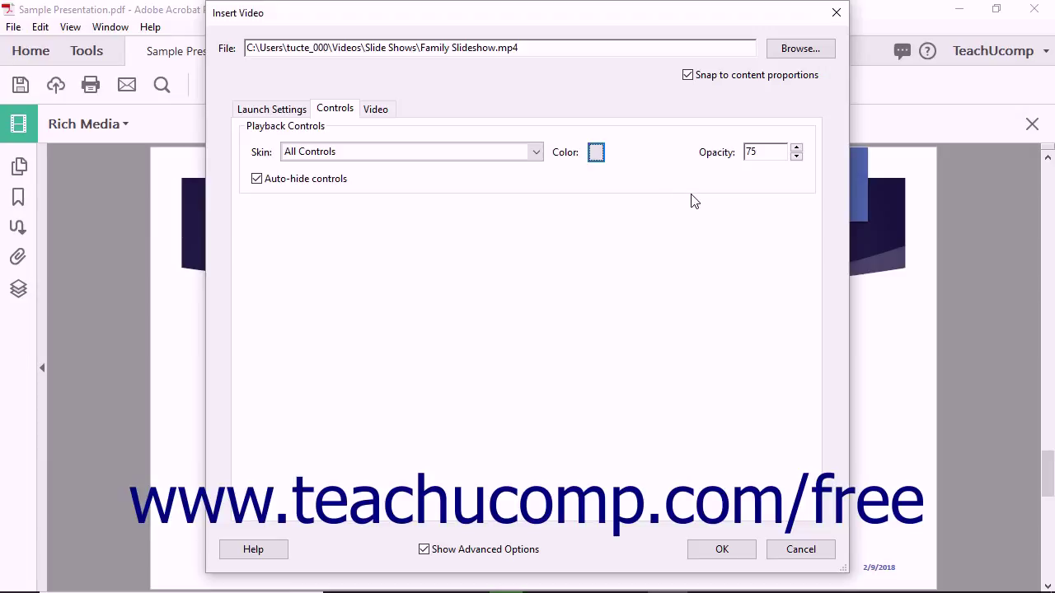
click(787, 151)
click(373, 111)
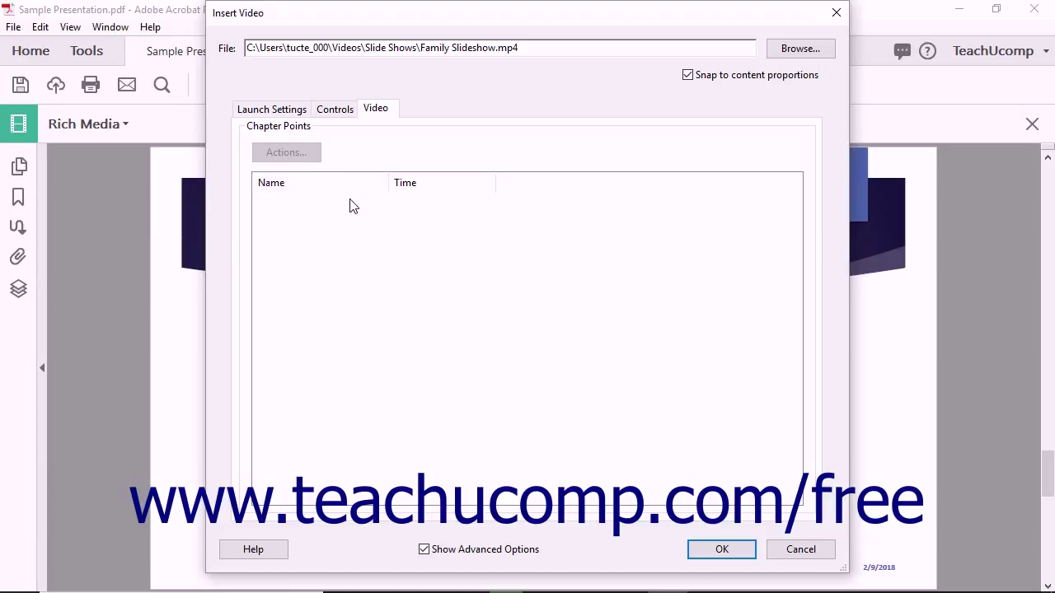
- Cancel the video and inspect the SWF and Resources options for a drawn SWF area
click(783, 549)
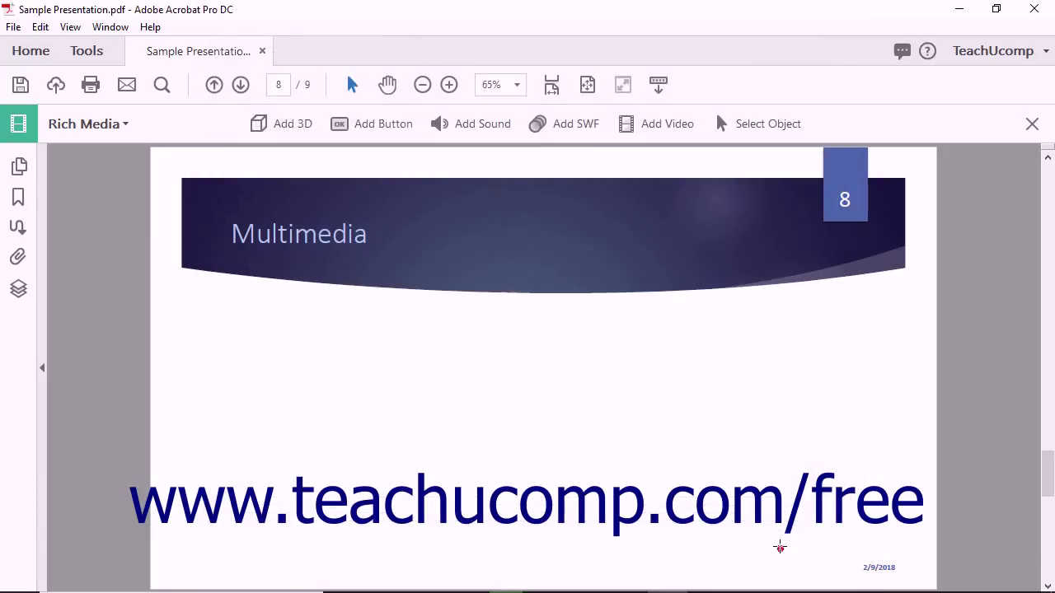
click(577, 130)
drag(196, 297, 547, 530)
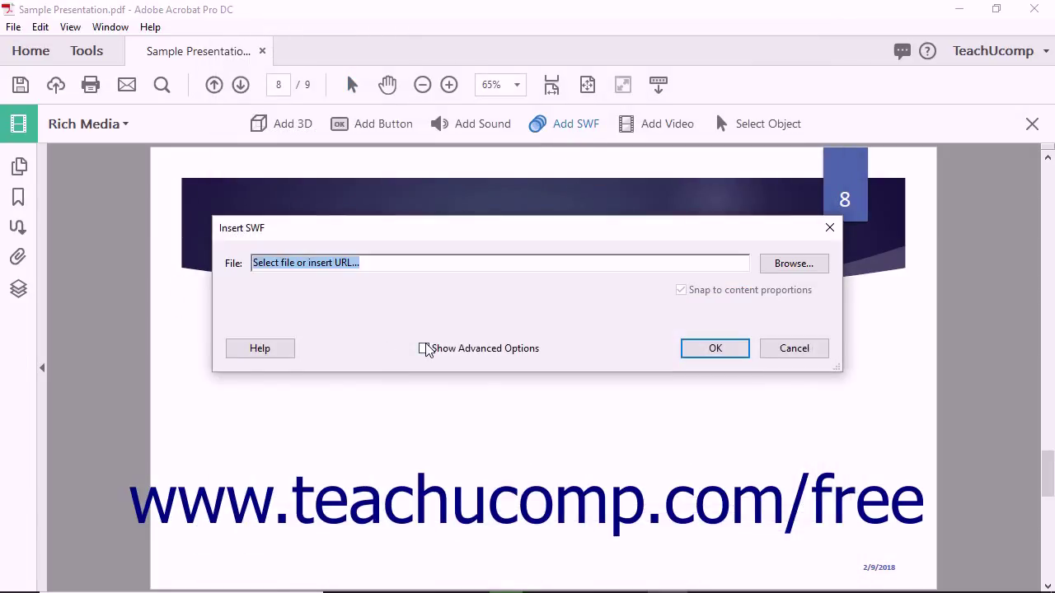
click(425, 348)
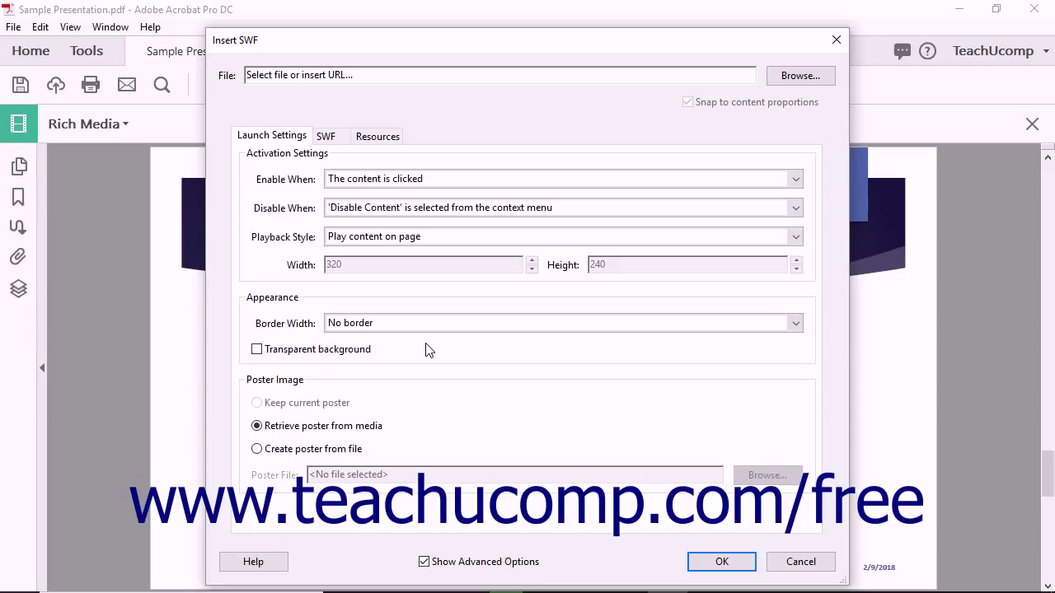
click(329, 136)
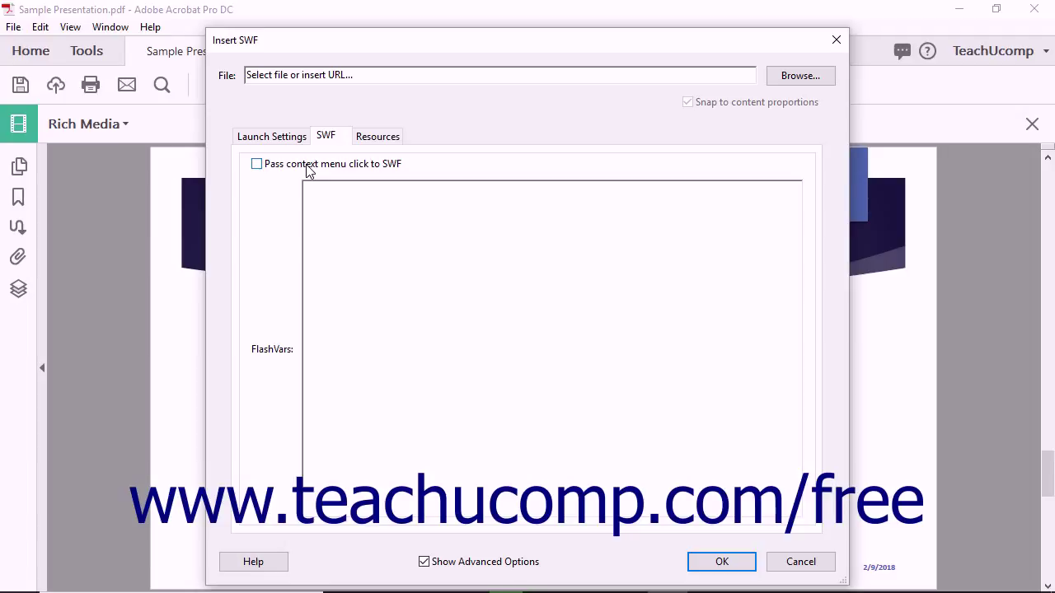
click(373, 142)
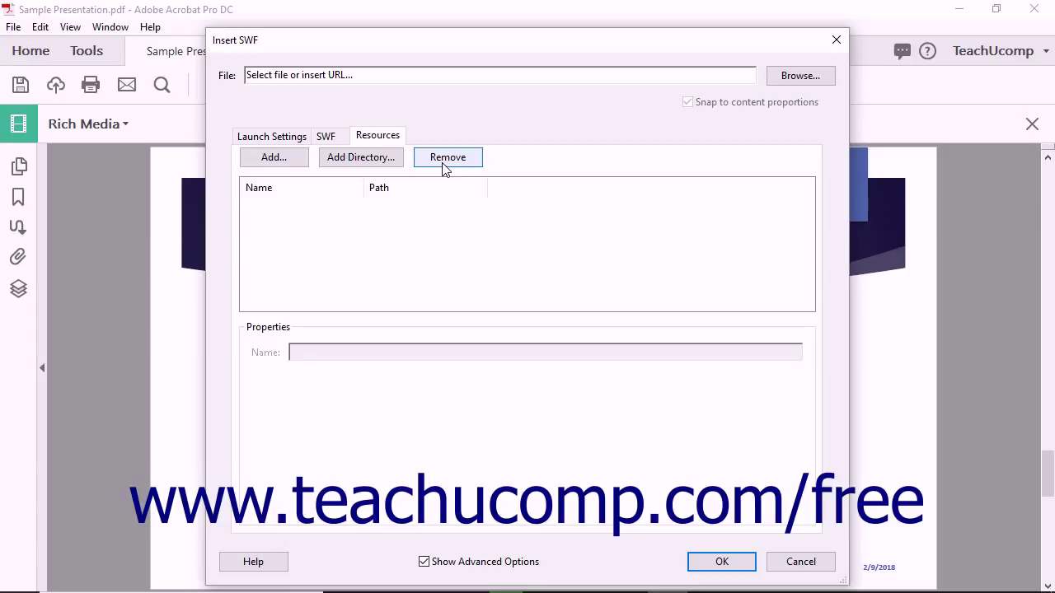
- Discard the SWF and mark a new video area below the Multimedia title
click(786, 563)
click(659, 127)
drag(184, 298, 677, 577)
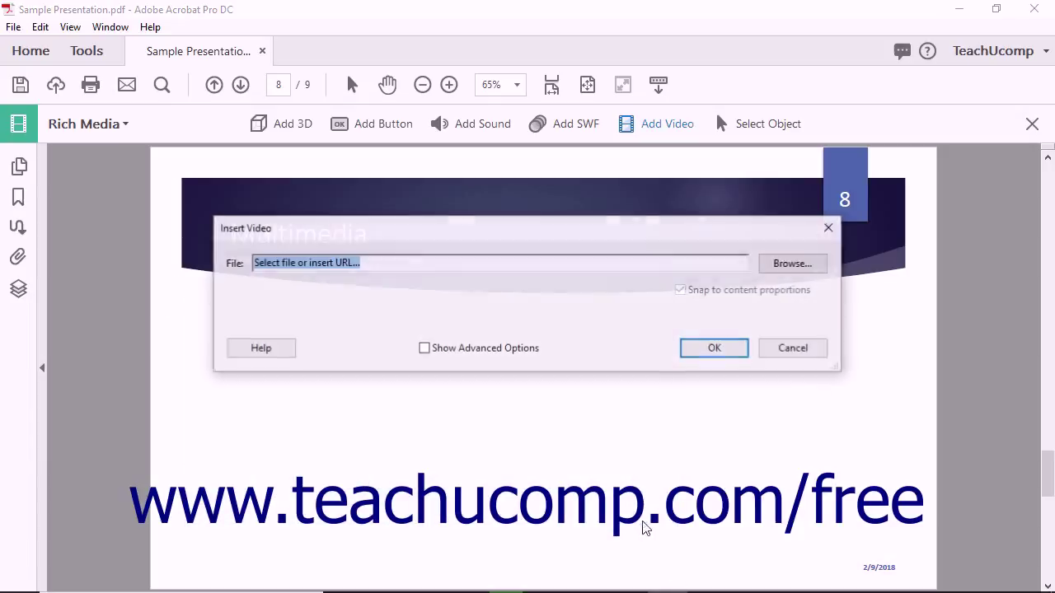
- Insert Family Slideshow.mp4 on page 8 with advanced options shown and settings kept
click(483, 353)
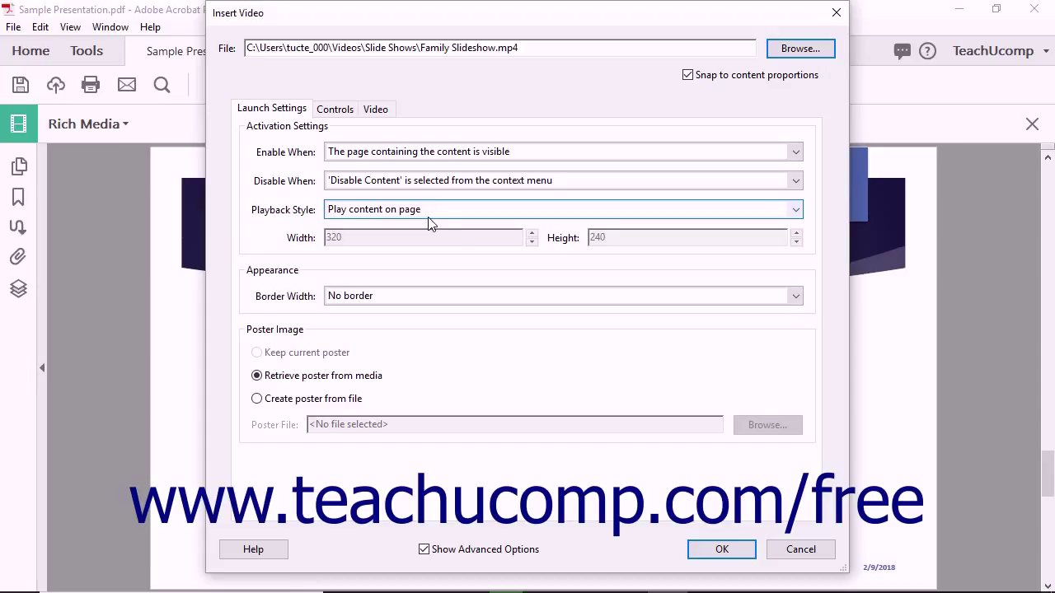
click(701, 551)
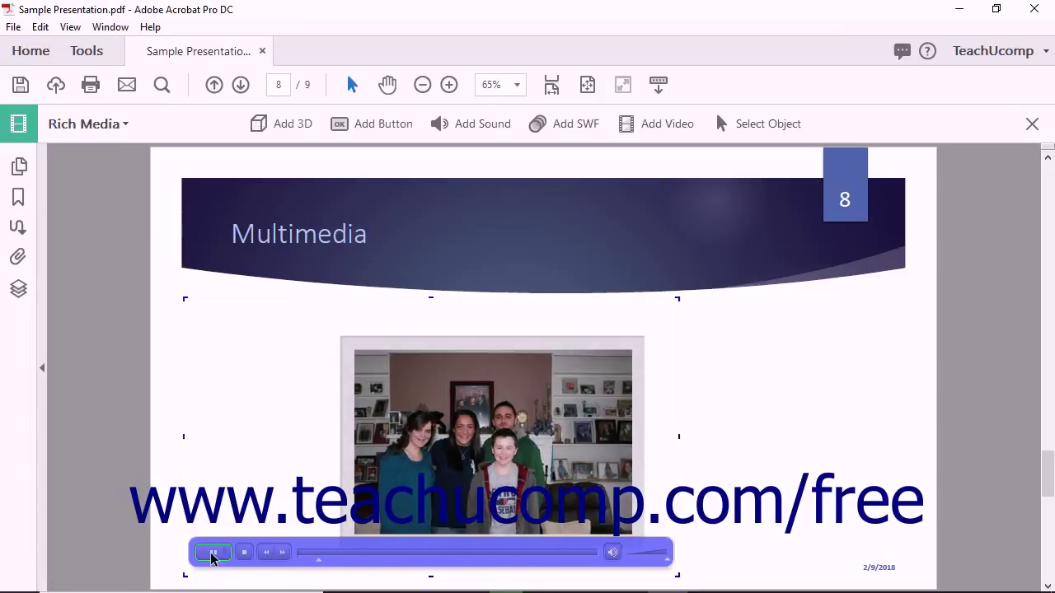
- Pause the slideshow, switch to Select Object, and select the embedded video
click(213, 553)
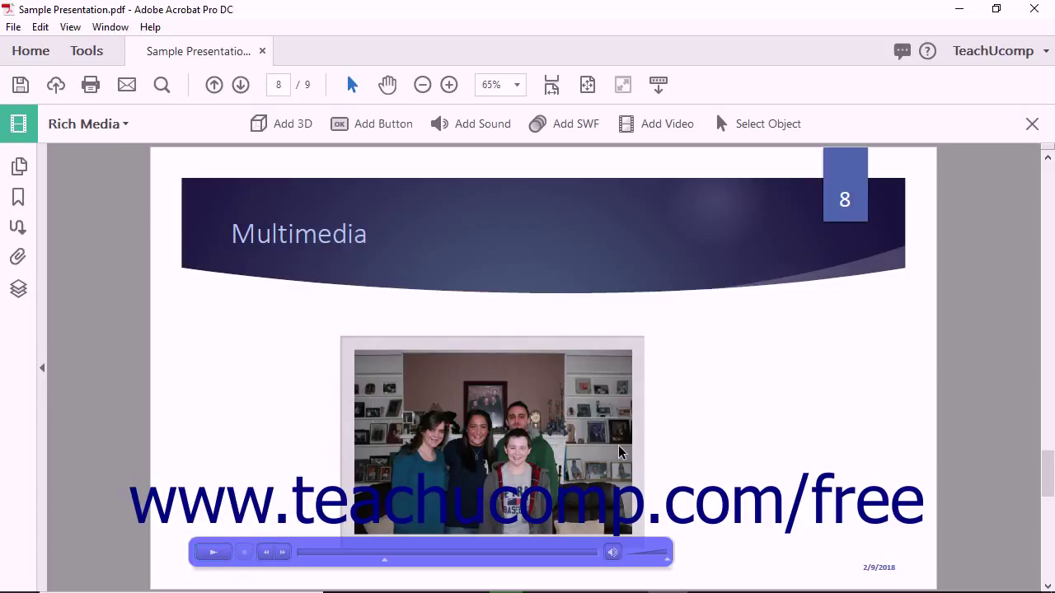
click(801, 126)
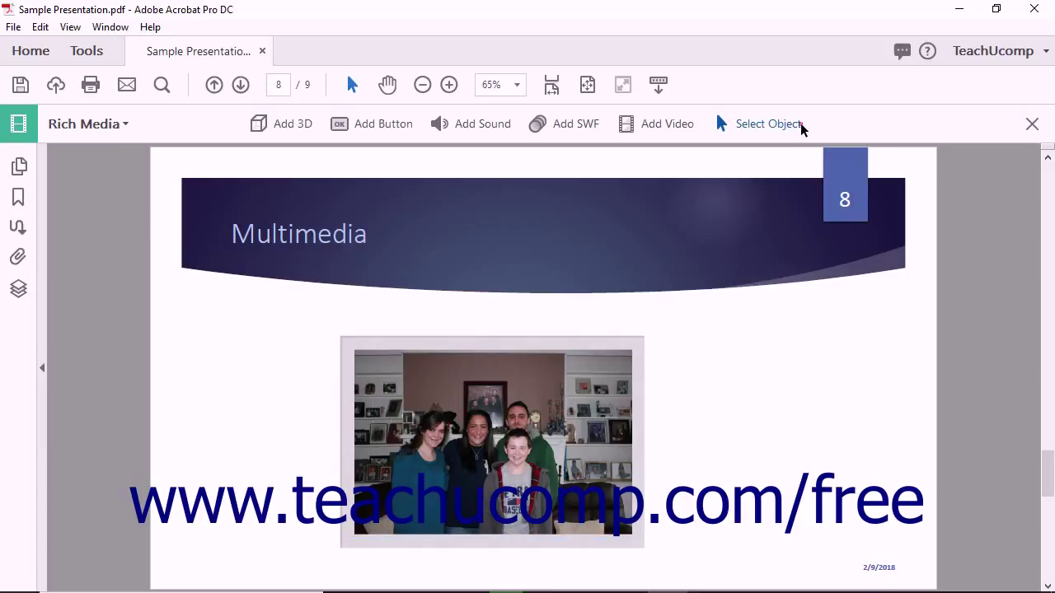
click(540, 410)
- Change the slideshow video's Enable When setting to 'The content is clicked'
click(540, 409)
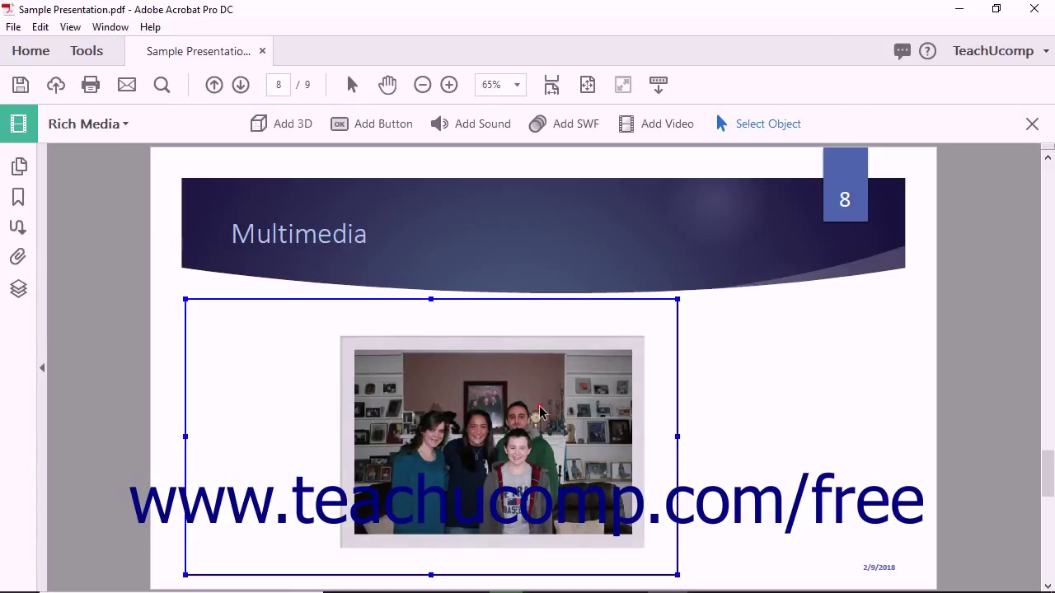
double_click(540, 410)
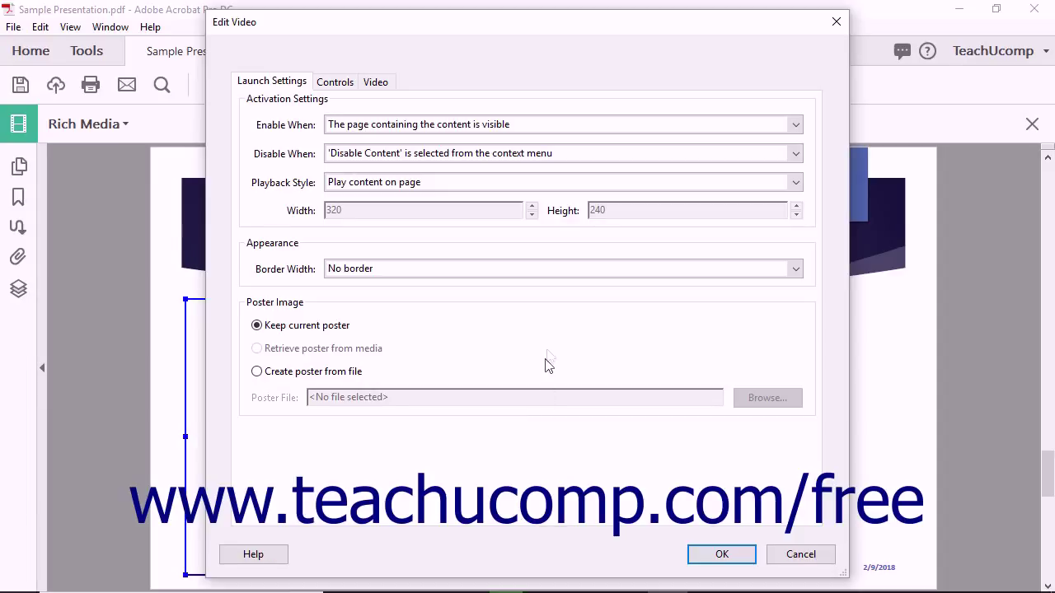
click(505, 128)
click(503, 140)
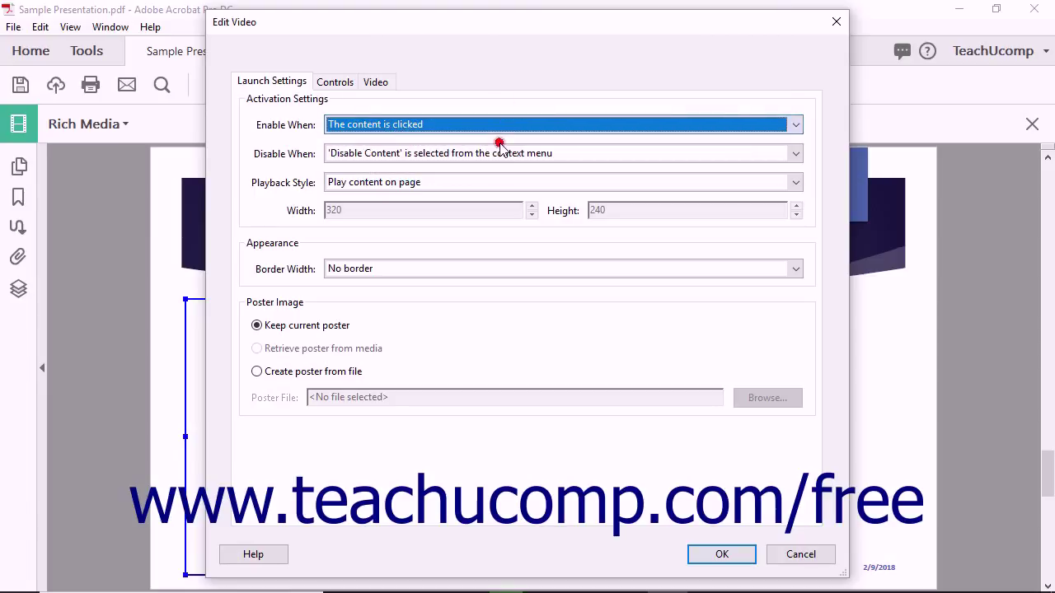
click(714, 551)
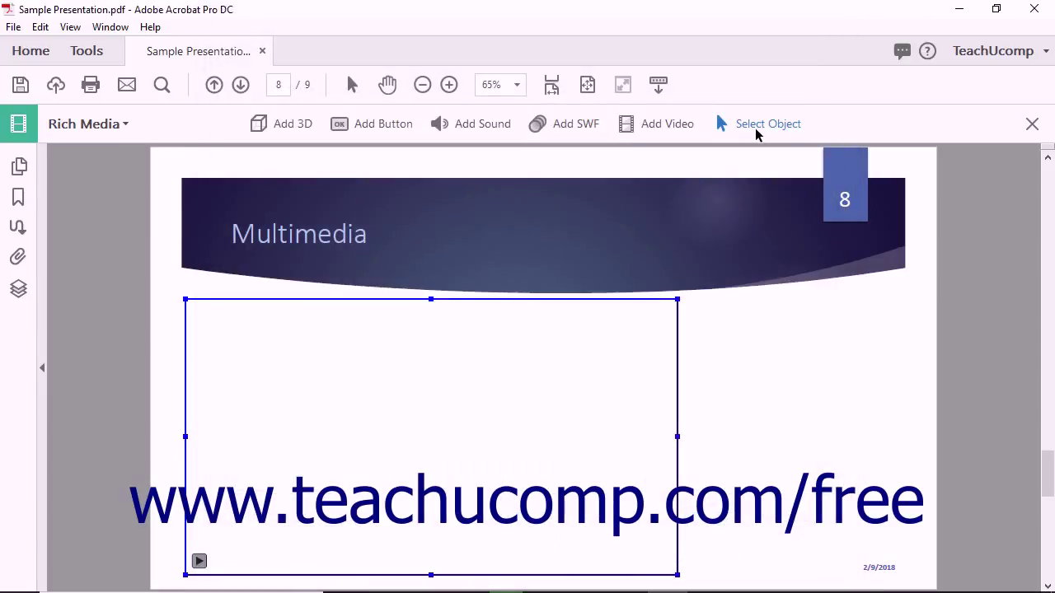
click(599, 379)
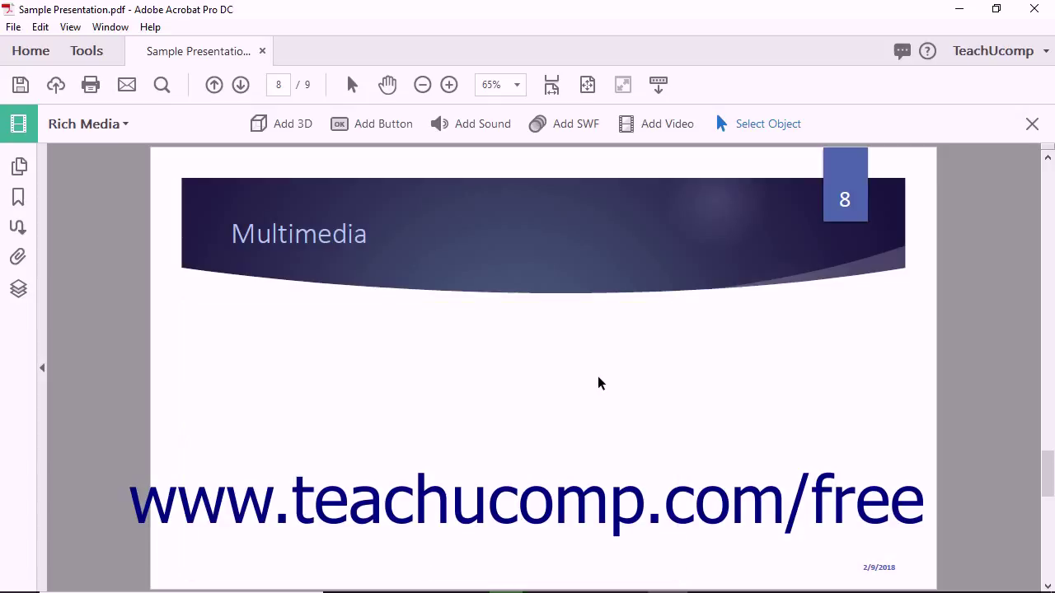